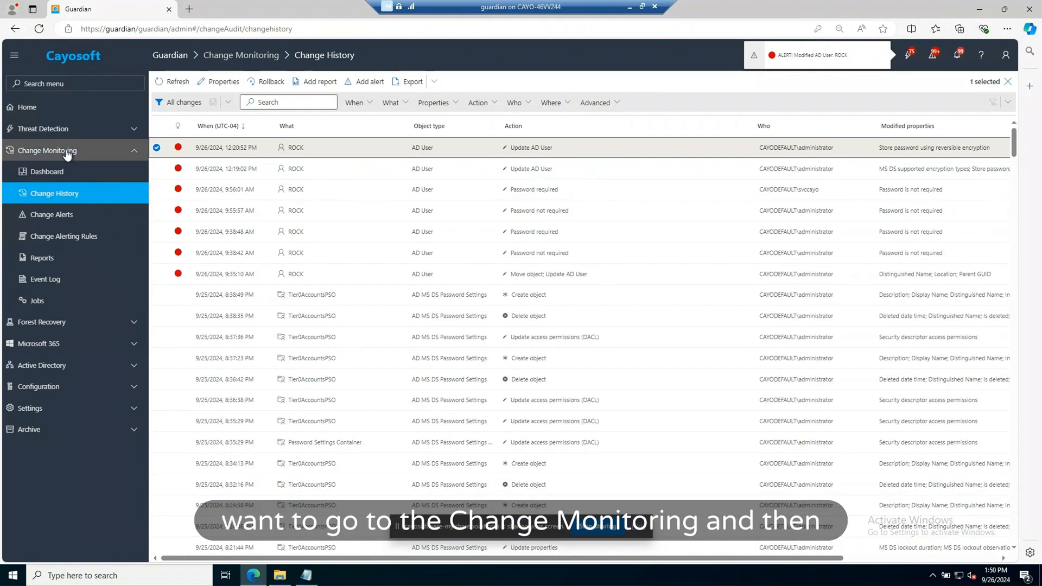
Load the saved query "All Active Directory changes" in Change History.
{"action": "left_click", "coordinate": [39, 154]}
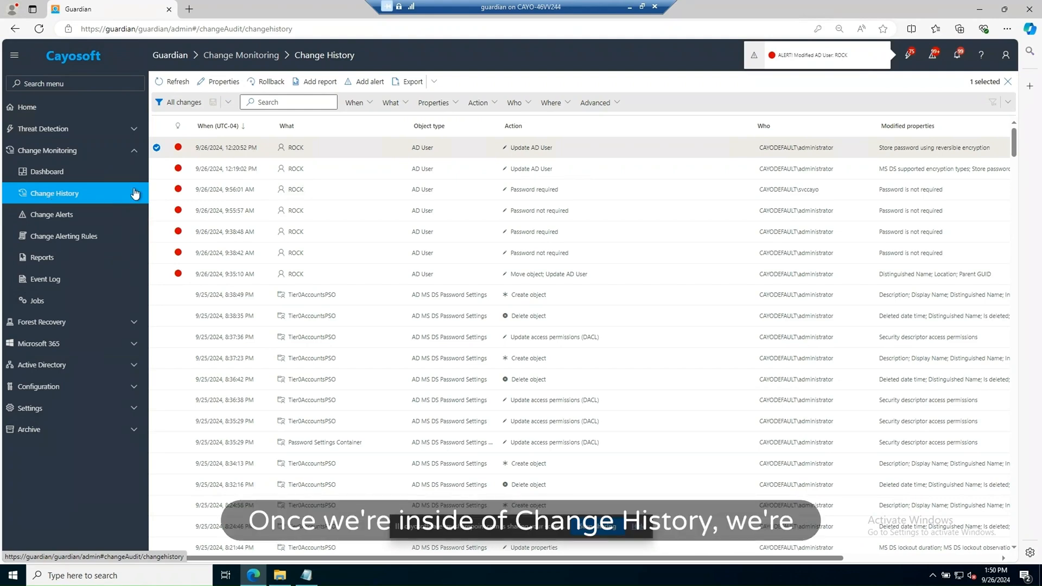
{"action": "left_click", "coordinate": [169, 103]}
{"action": "left_click", "coordinate": [165, 128]}
{"action": "type", "text": "Reve"}
{"action": "left_click", "coordinate": [183, 128]}
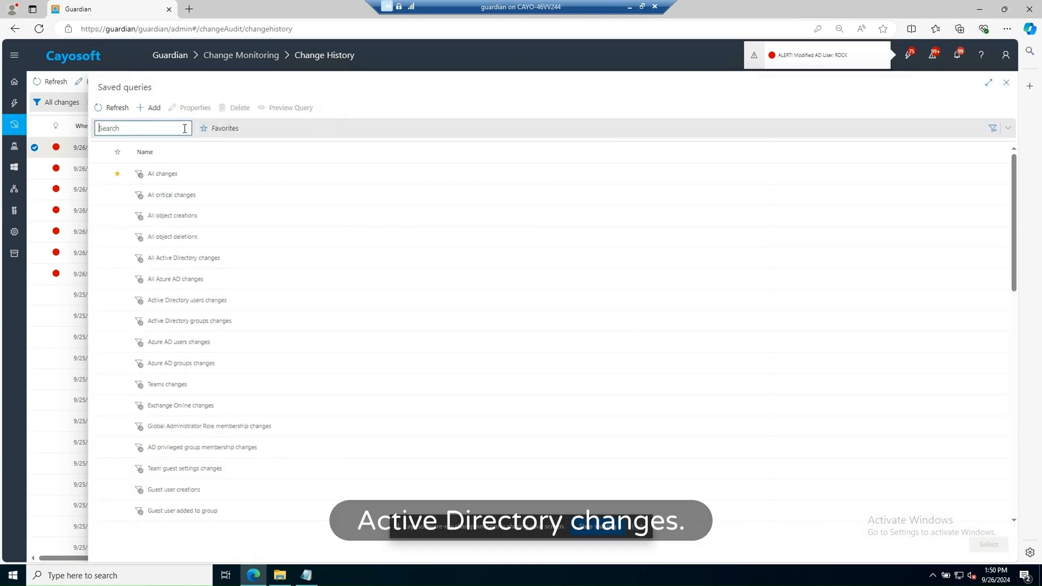
{"action": "left_click", "coordinate": [96, 259]}
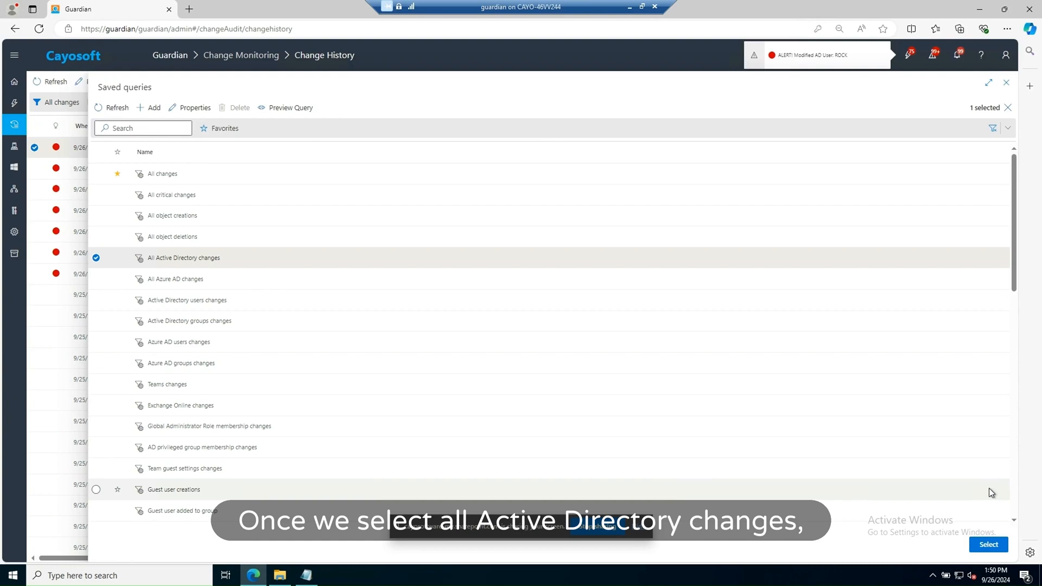
{"action": "left_click", "coordinate": [996, 543]}
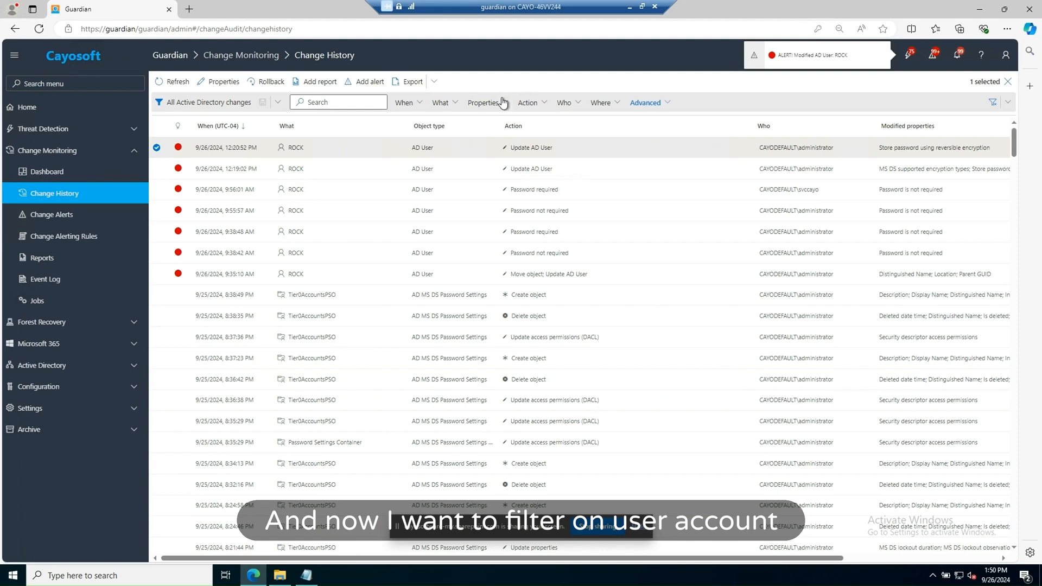
Filter the change history properties to the object type AD User (microsoft.ad.user) and save the filter.
{"action": "left_click", "coordinate": [501, 108]}
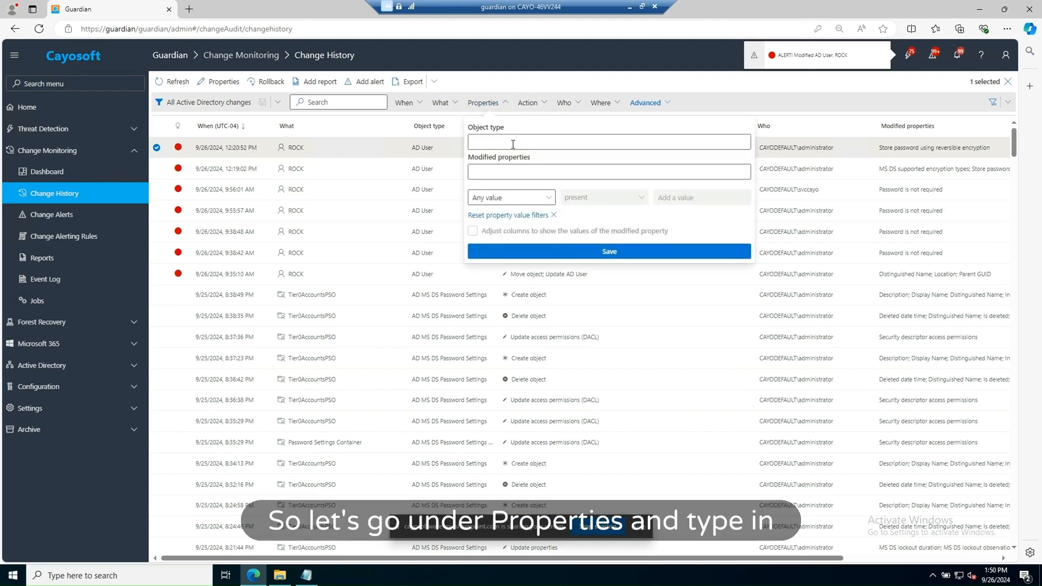
{"action": "left_click", "coordinate": [512, 143]}
{"action": "type", "text": "user"}
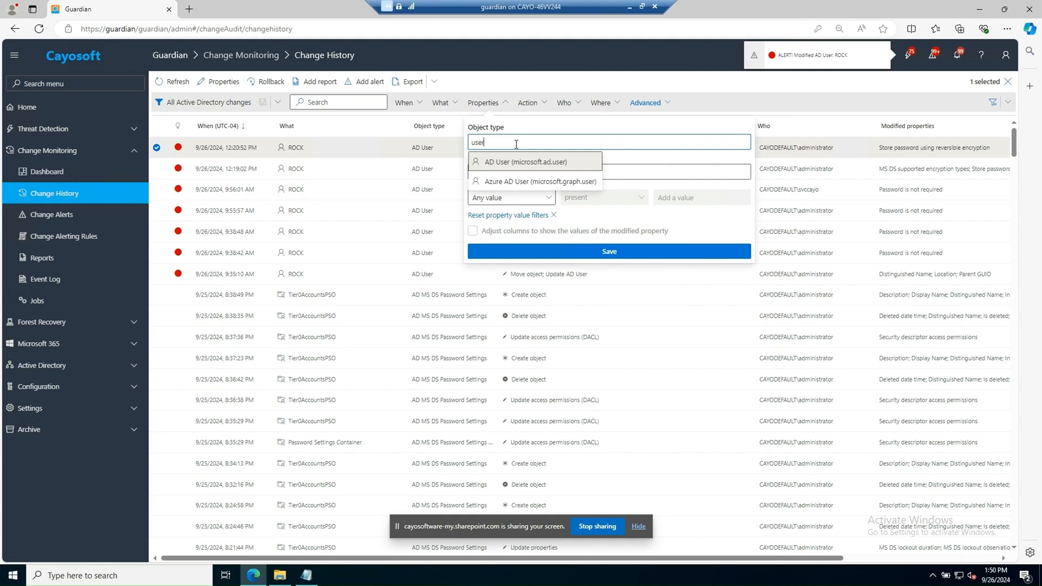
{"action": "left_click", "coordinate": [550, 161]}
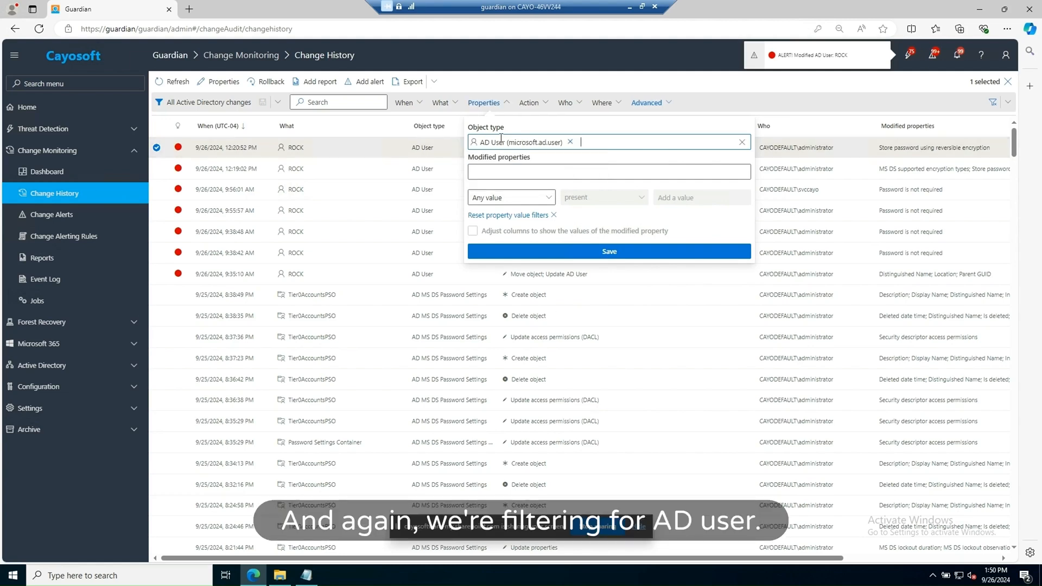
{"action": "left_click", "coordinate": [620, 253]}
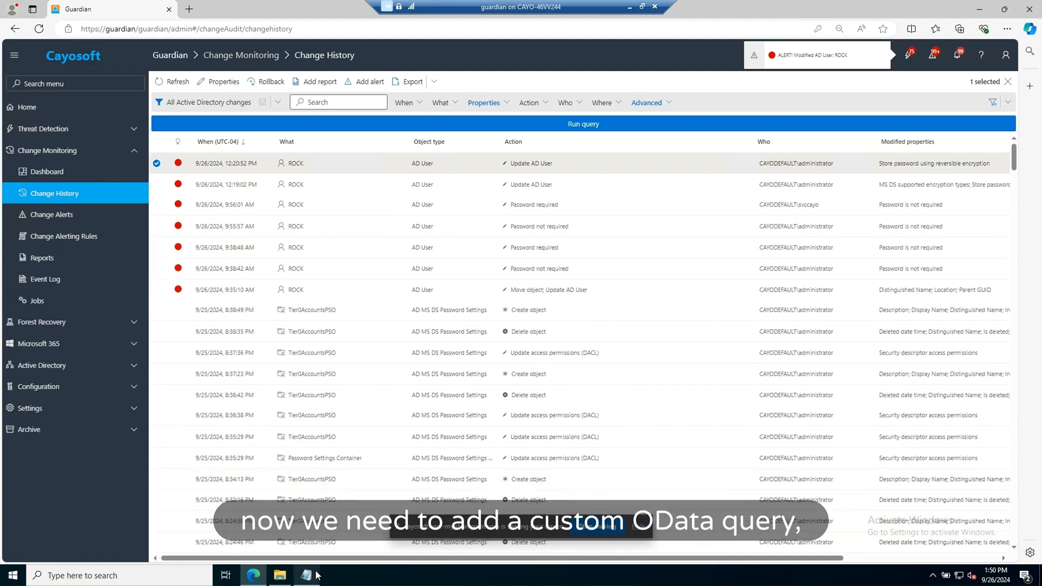
Switch to Notepad and copy the line "va_userCanSendEncryptedPassword_added eq true".
{"action": "mouse_move", "coordinate": [308, 576]}
{"action": "left_click", "coordinate": [304, 502]}
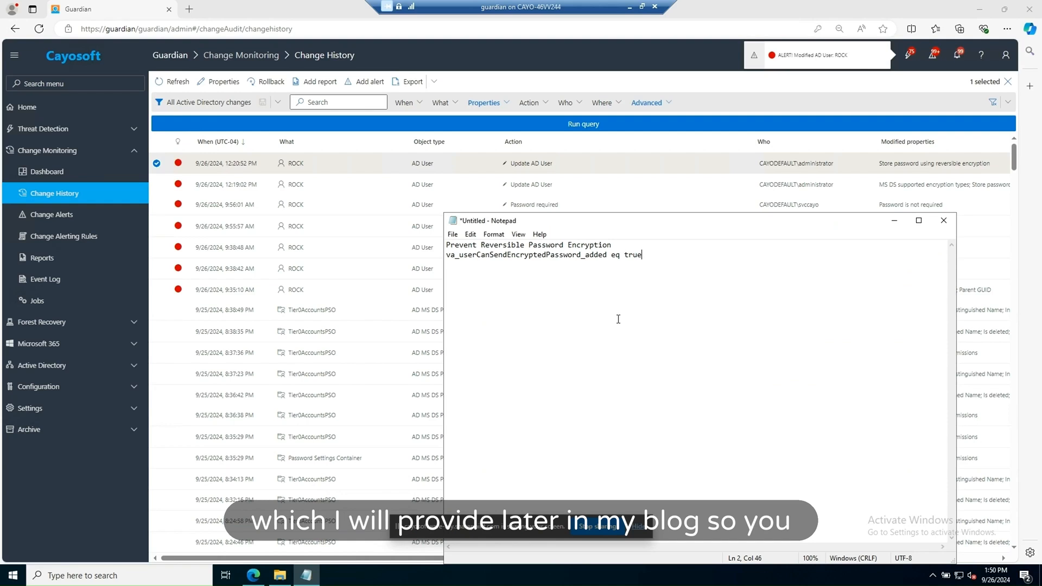
{"action": "left_click_drag", "start_coordinate": [646, 255], "coordinate": [440, 256]}
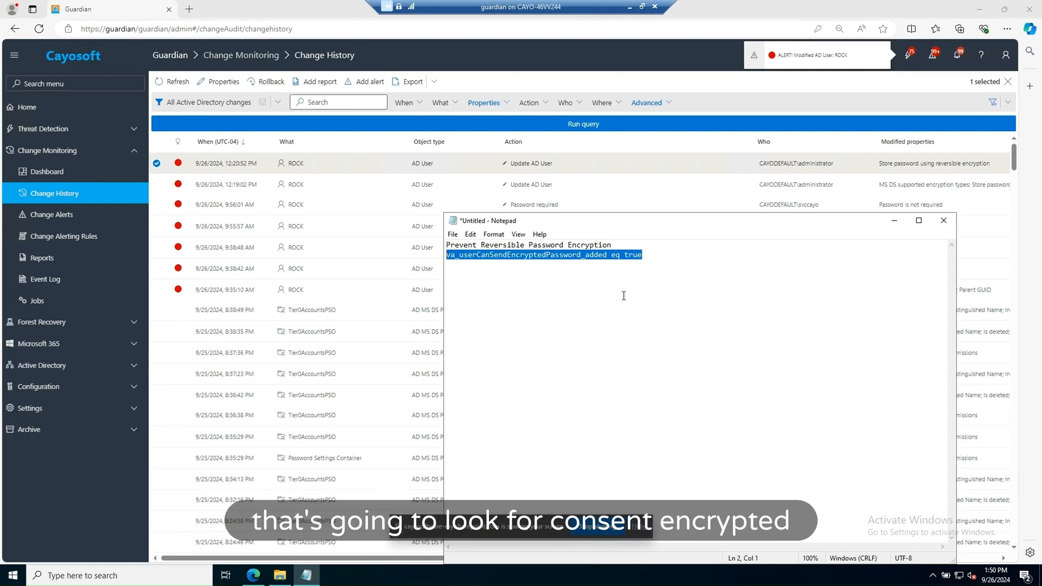
{"action": "right_click", "coordinate": [623, 253]}
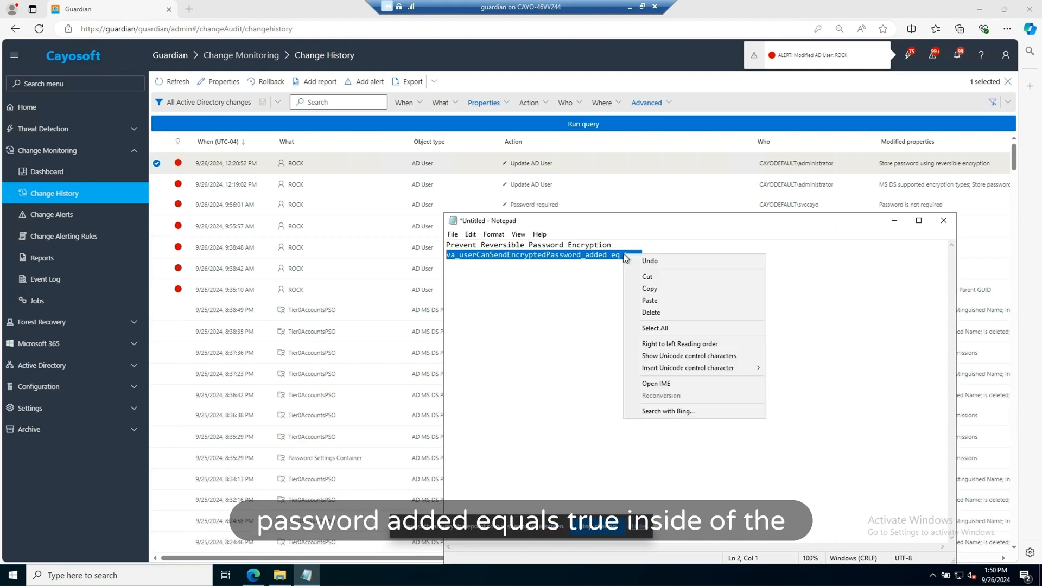
{"action": "left_click", "coordinate": [651, 291]}
Replace the advanced filter in Change History with "va_userCanSendEncryptedPassword_added eq true" and apply it.
{"action": "left_click", "coordinate": [662, 105]}
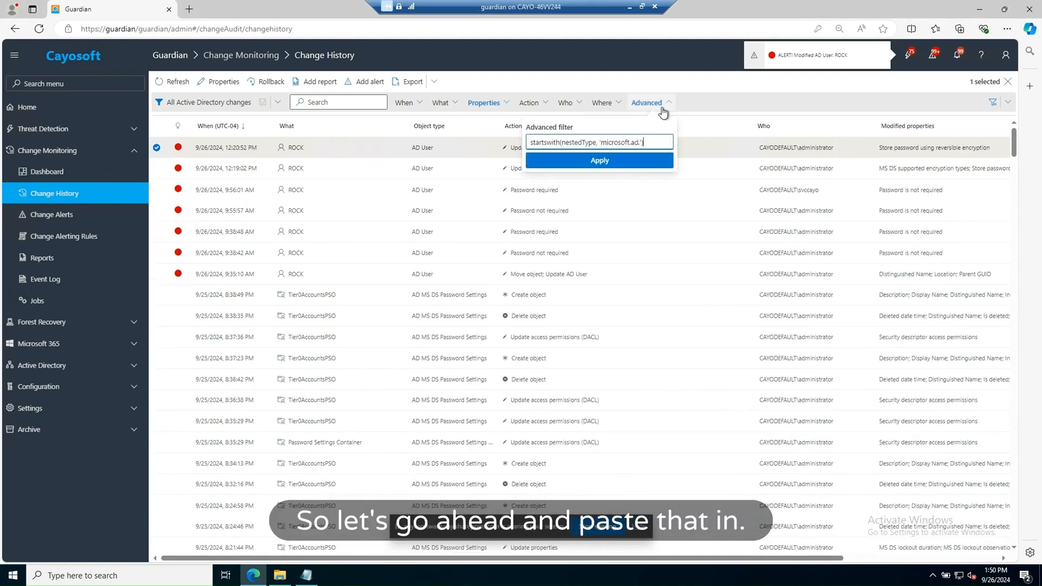
{"action": "left_click_drag", "start_coordinate": [652, 143], "coordinate": [503, 152]}
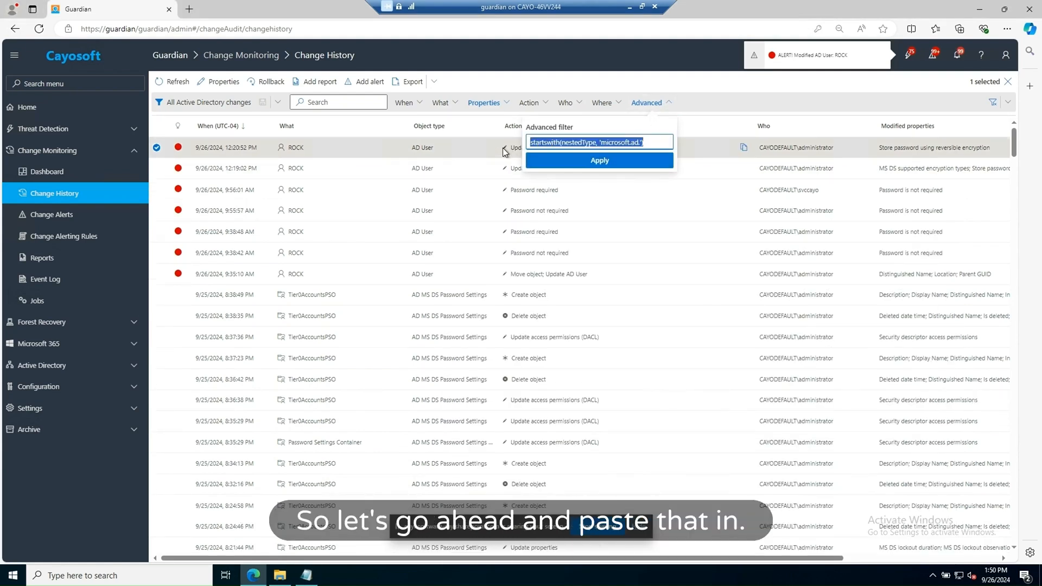
{"action": "key", "text": "BackSpace"}
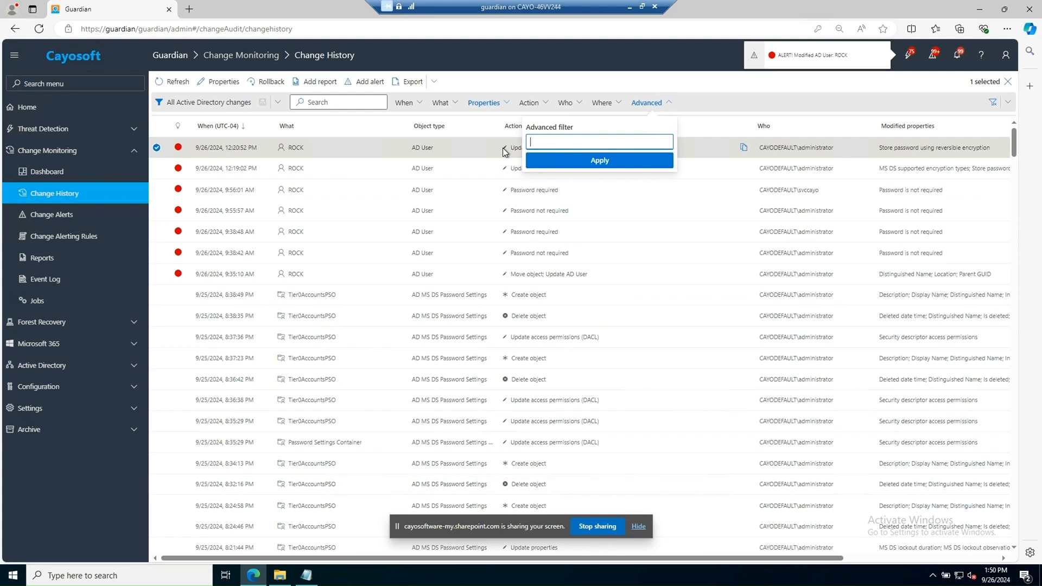
{"action": "key", "text": "ctrl+v"}
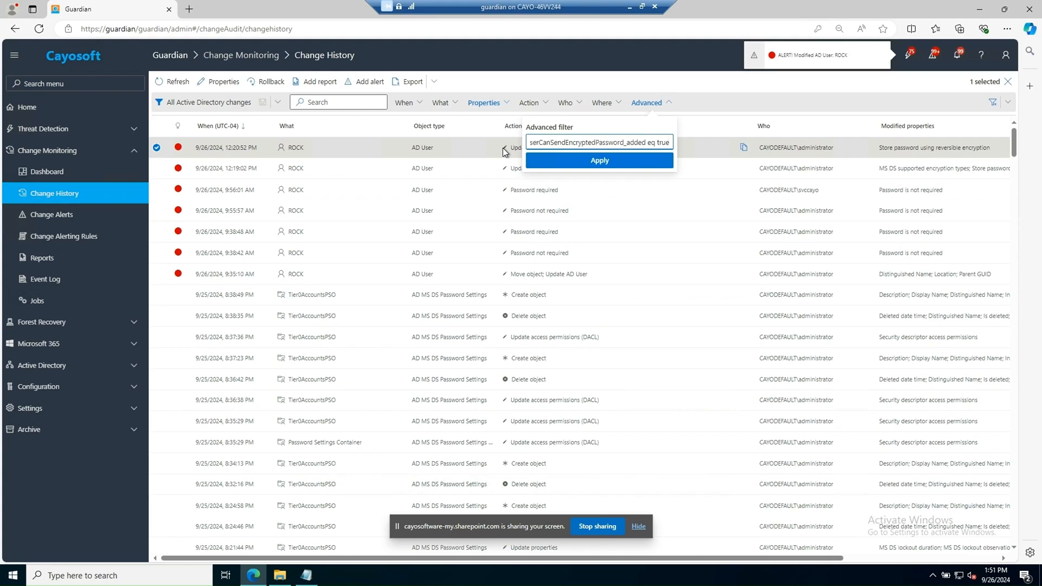
{"action": "left_click", "coordinate": [646, 160]}
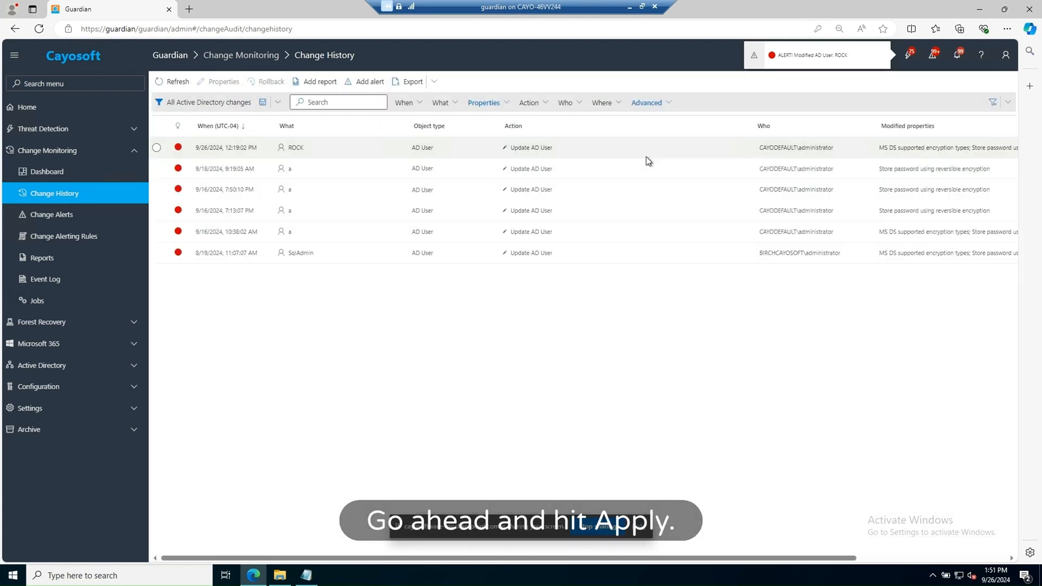
Save the query under the new name "Prevent Reversible Password Encryption", copied from the first line in Notepad.
{"action": "left_click", "coordinate": [277, 105]}
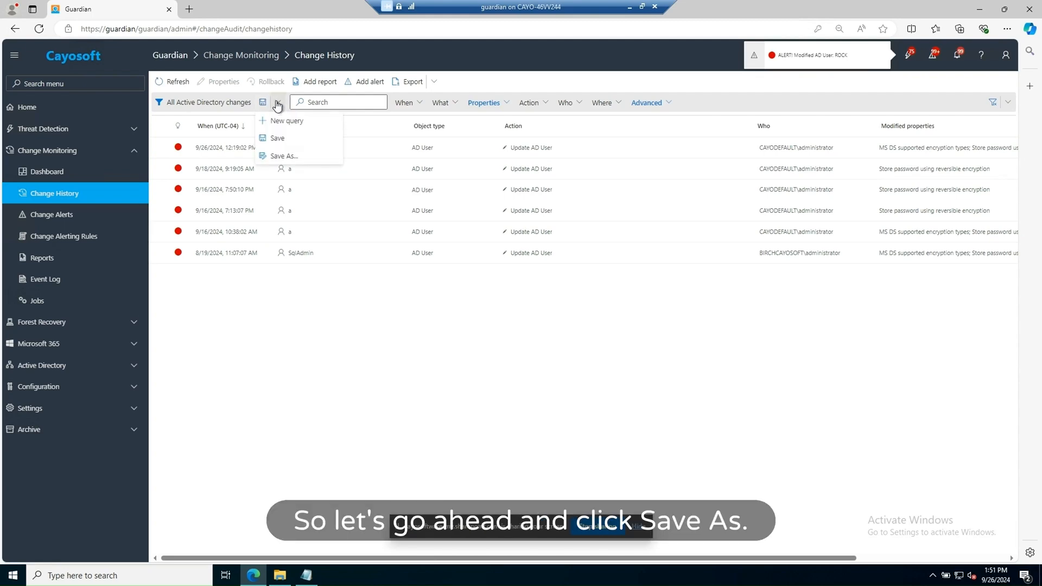
{"action": "left_click", "coordinate": [282, 157]}
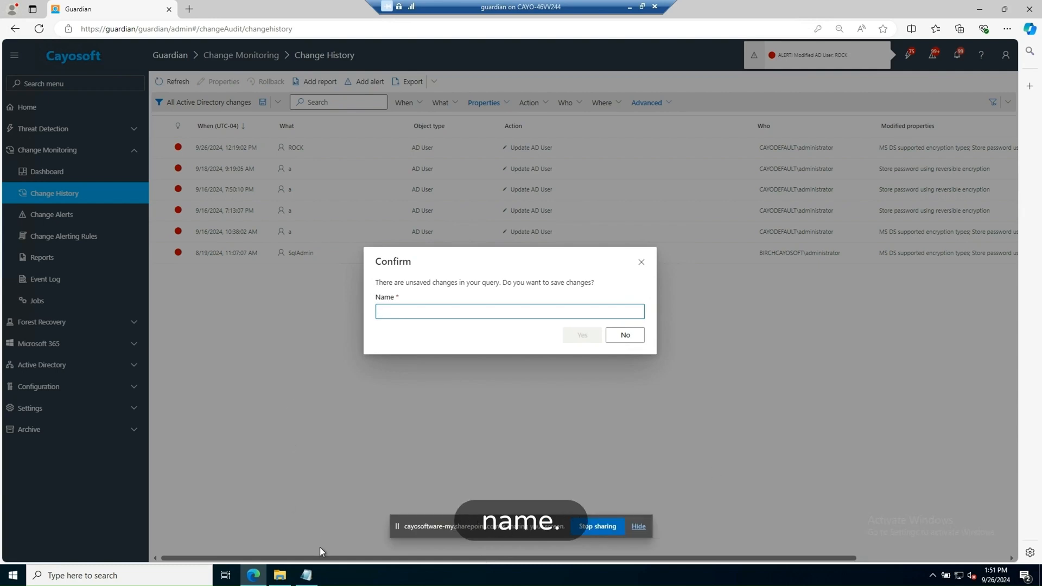
{"action": "left_click", "coordinate": [307, 576]}
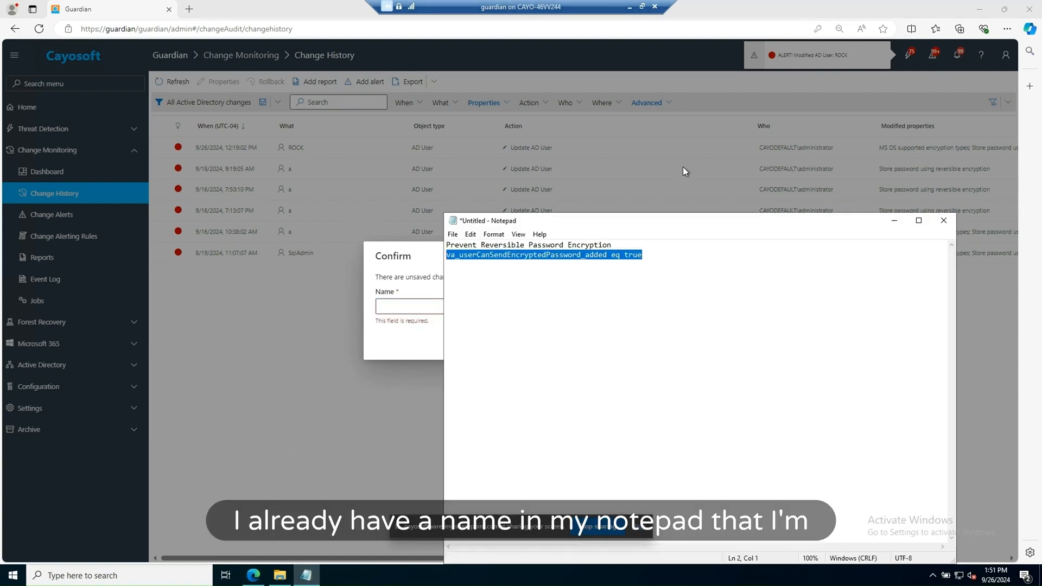
{"action": "left_click_drag", "start_coordinate": [626, 249], "coordinate": [432, 239]}
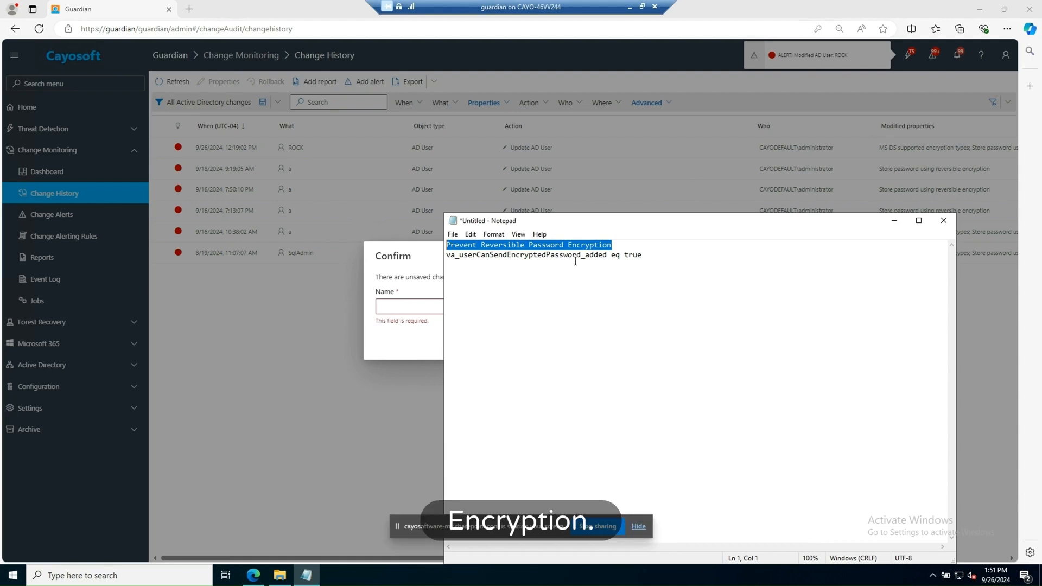
{"action": "right_click", "coordinate": [573, 247]}
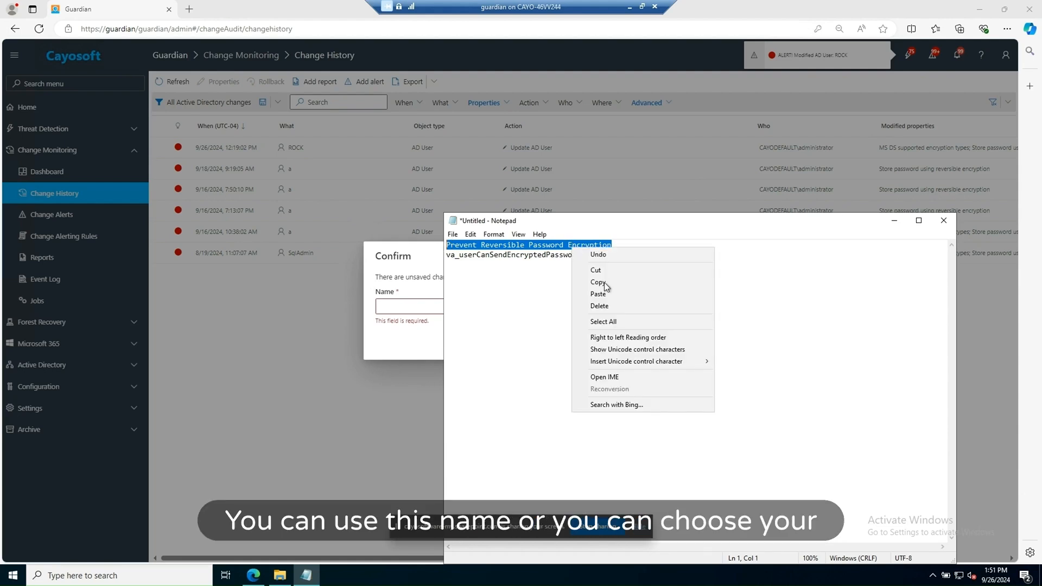
{"action": "left_click", "coordinate": [618, 282]}
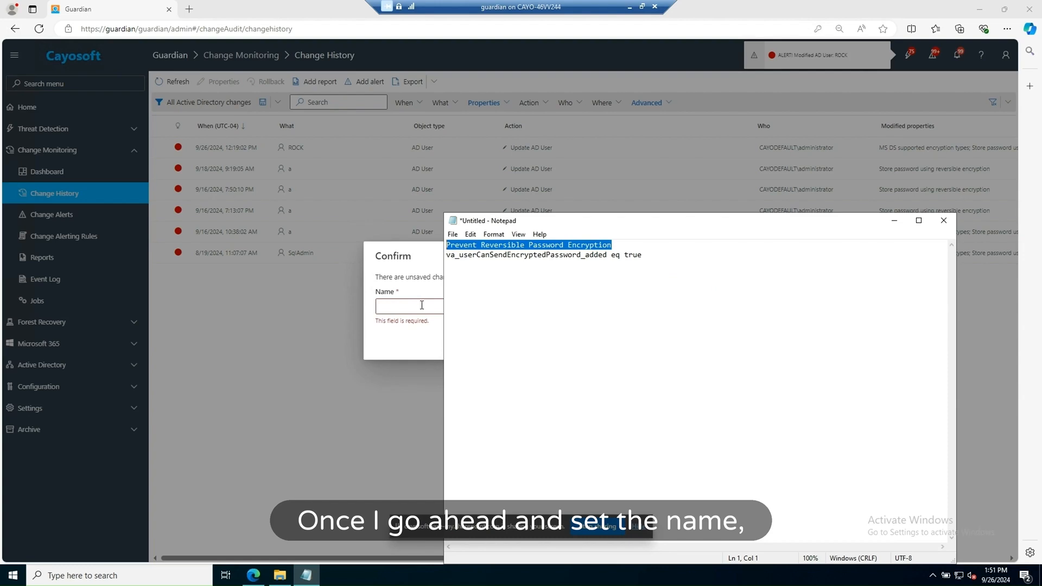
{"action": "left_click", "coordinate": [419, 306]}
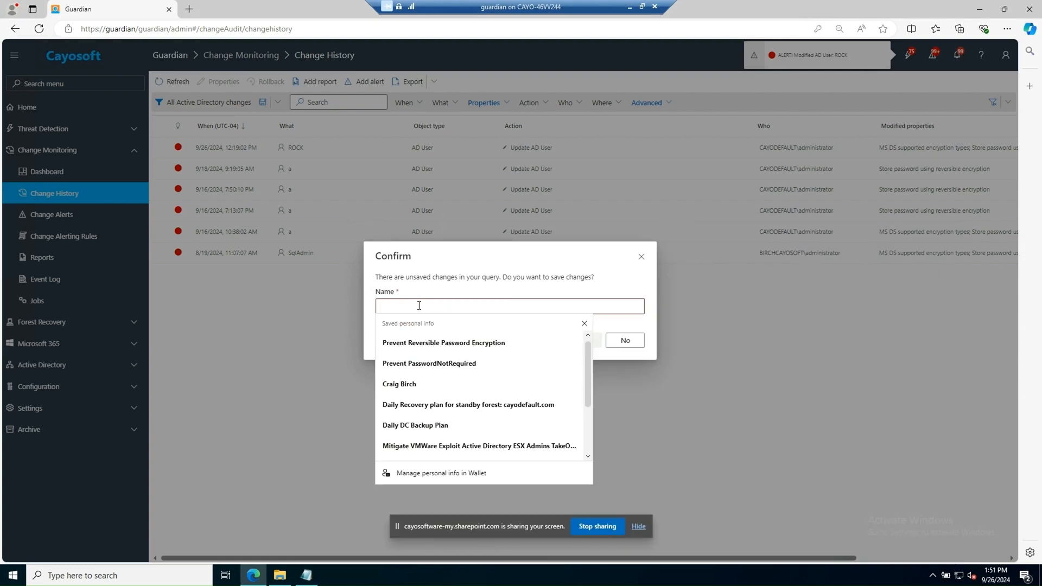
{"action": "key", "text": "ctrl+v"}
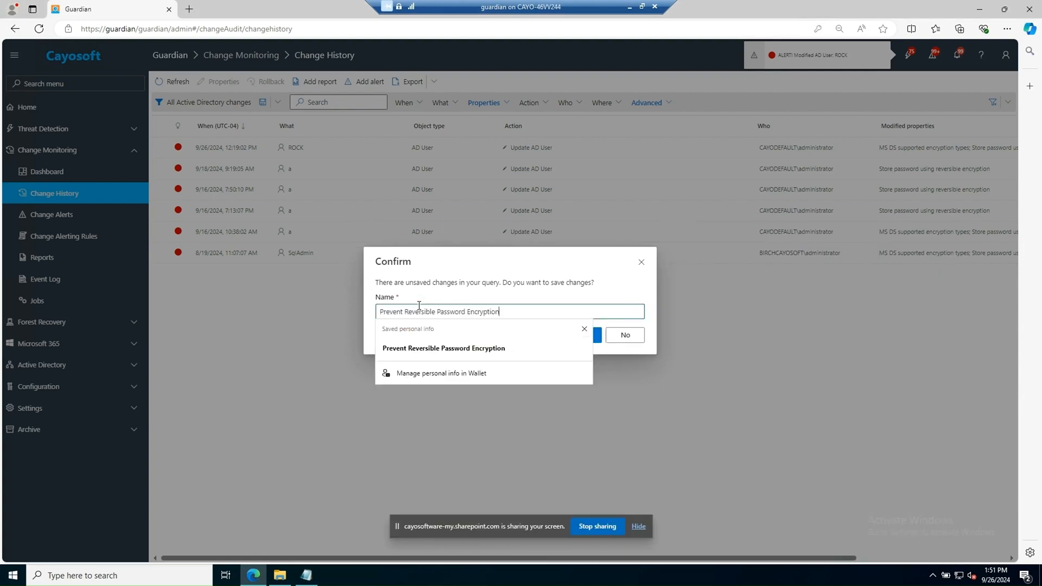
{"action": "left_click", "coordinate": [504, 345]}
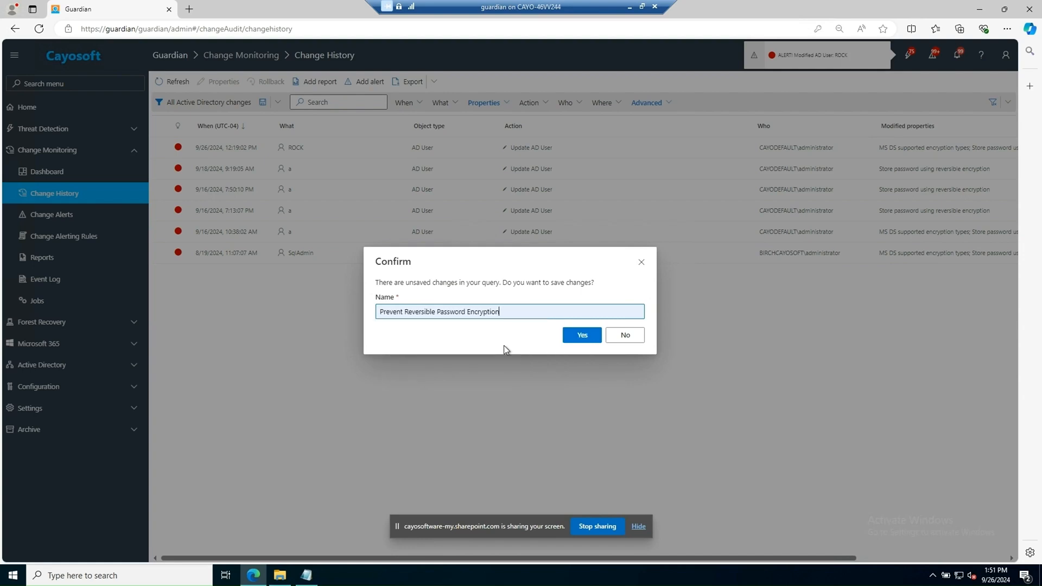
{"action": "left_click", "coordinate": [574, 336]}
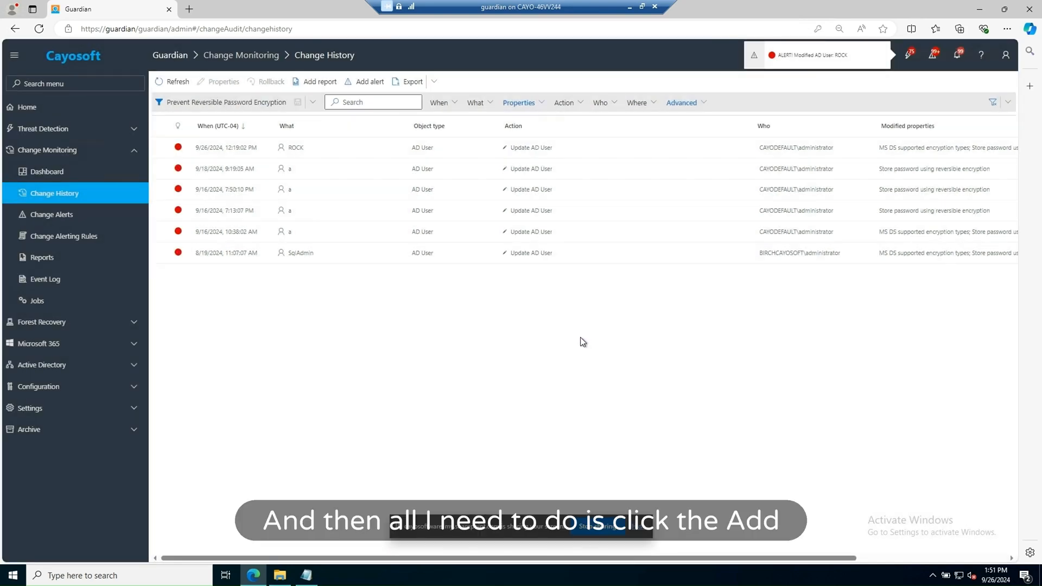
Add an alert for the saved query, enable its Automatic rollback workflow step and close the alert rule.
{"action": "left_click", "coordinate": [369, 83]}
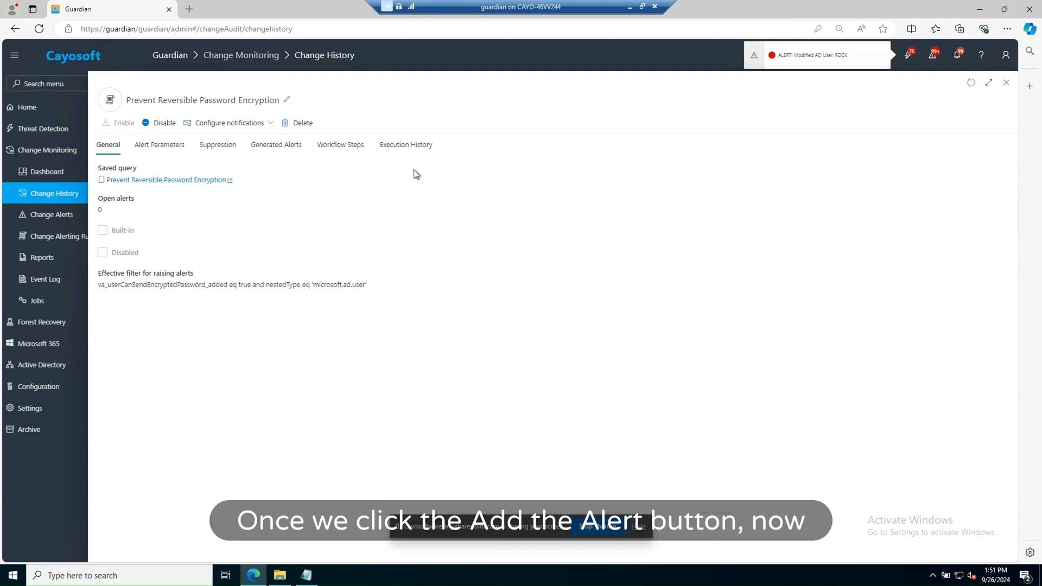
{"action": "left_click", "coordinate": [349, 149]}
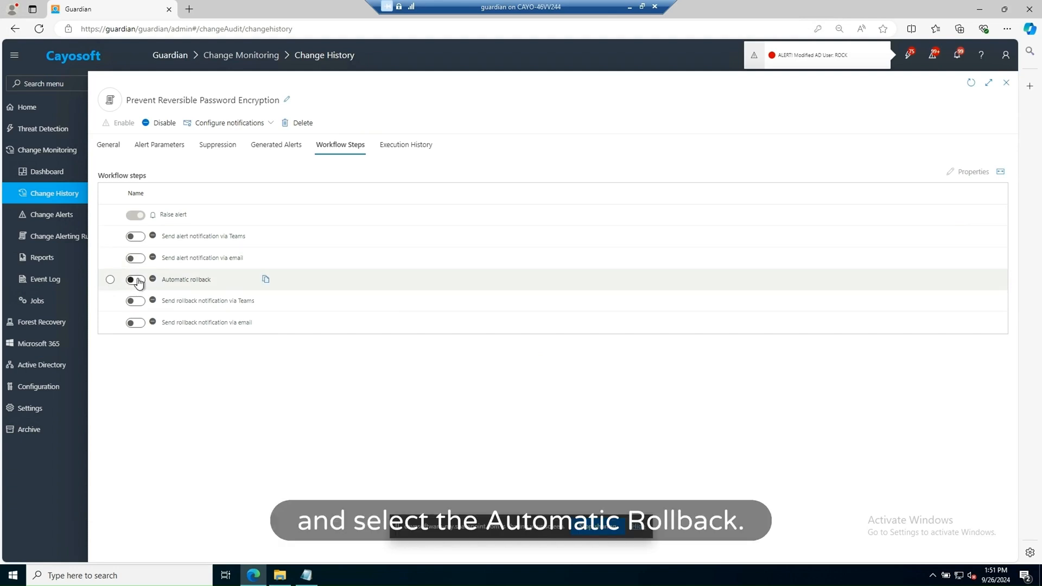
{"action": "left_click", "coordinate": [138, 281]}
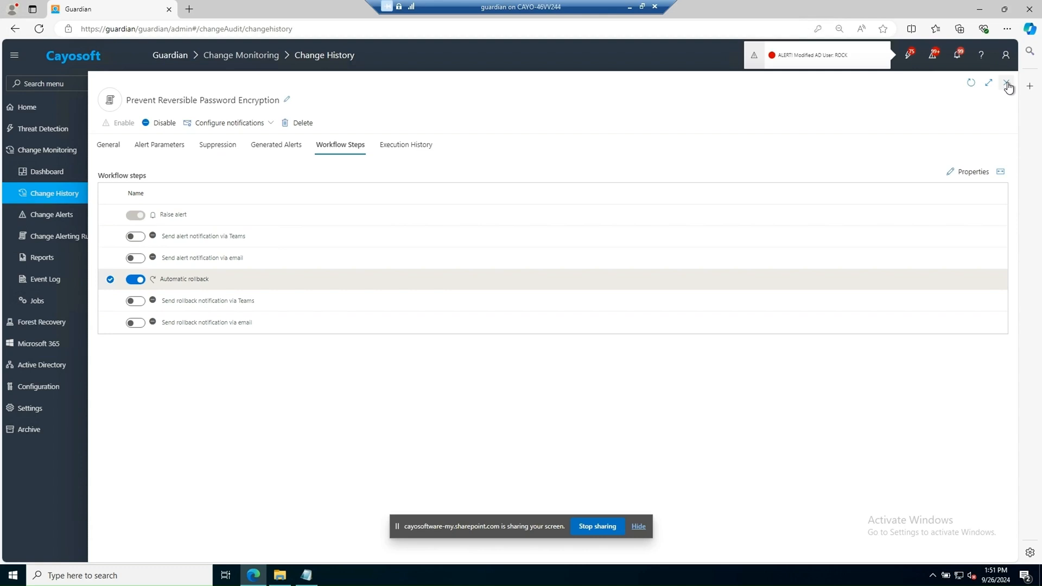
{"action": "left_click", "coordinate": [1007, 84]}
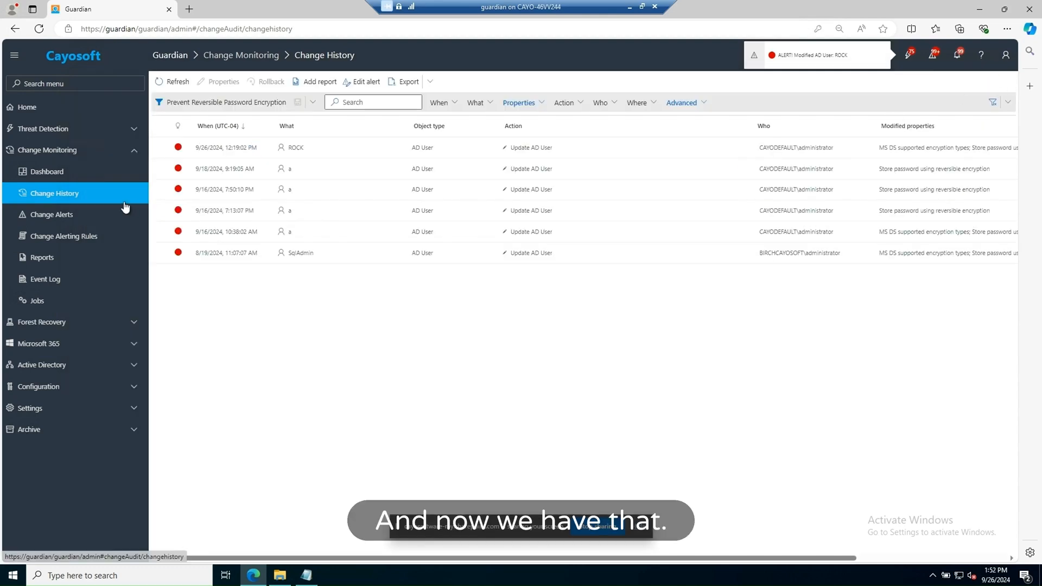
Search the change alerting rules for "Prevent", open the Prevent Reversible Password Encryption rule and view its alert parameters.
{"action": "left_click", "coordinate": [72, 238]}
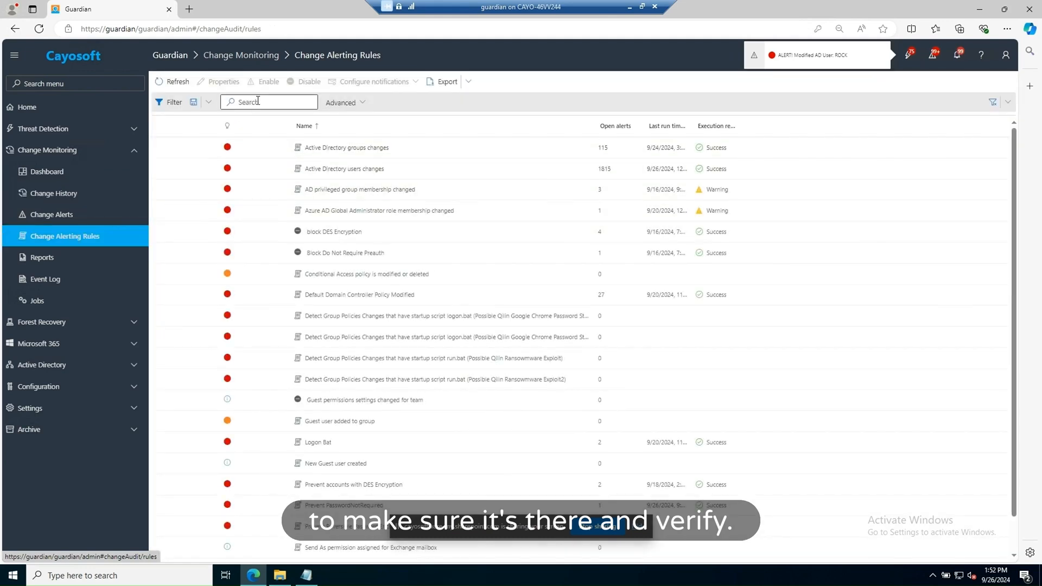
{"action": "left_click", "coordinate": [258, 101]}
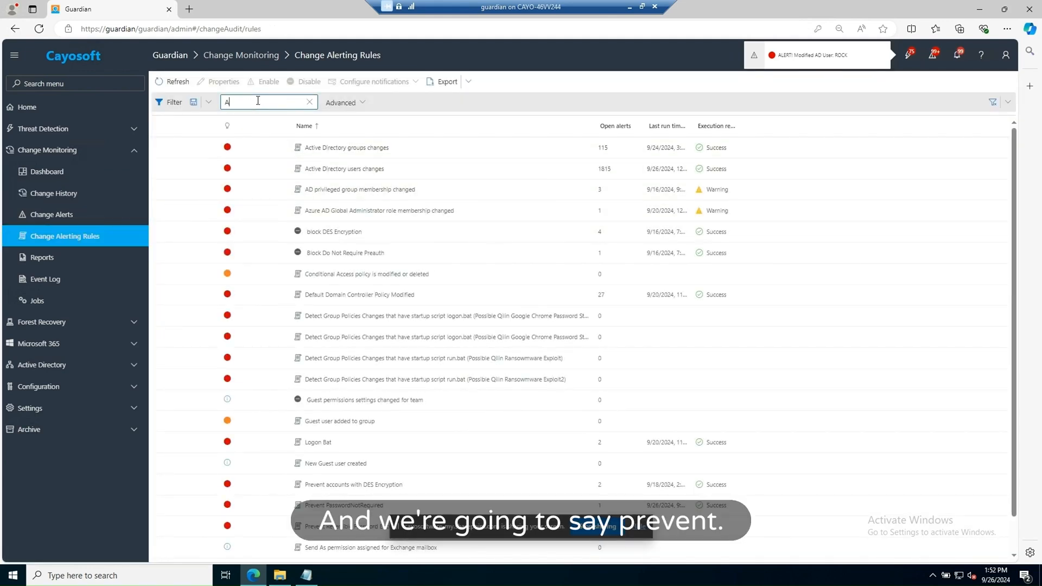
{"action": "type", "text": "Prevent"}
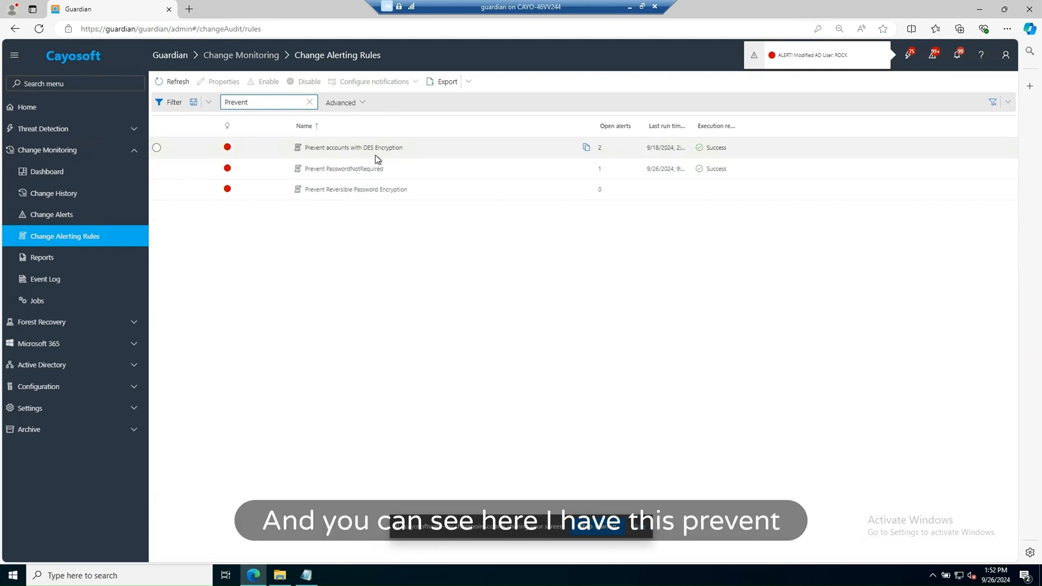
{"action": "double_click", "coordinate": [368, 191]}
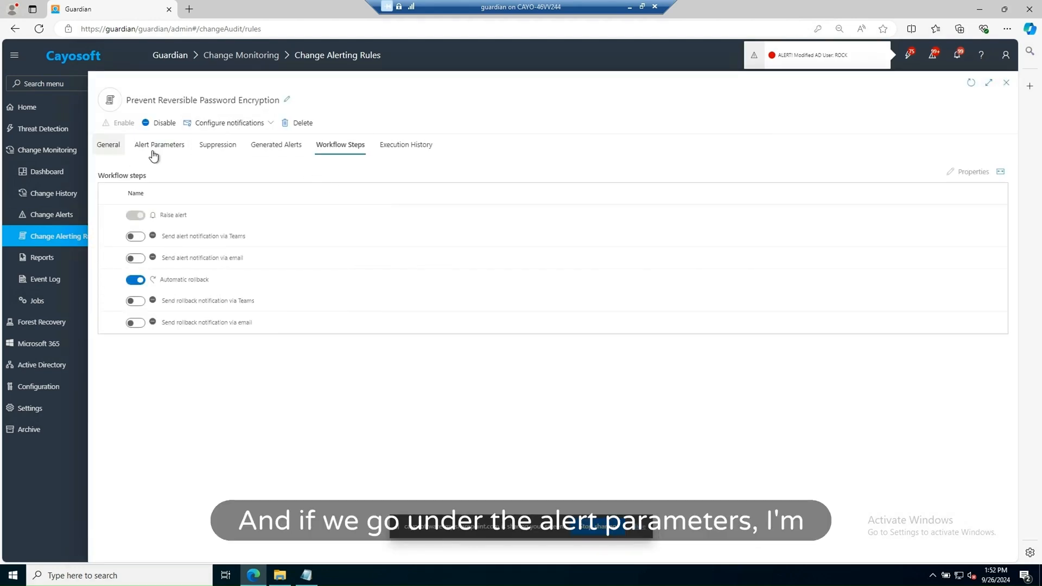
{"action": "left_click", "coordinate": [155, 154]}
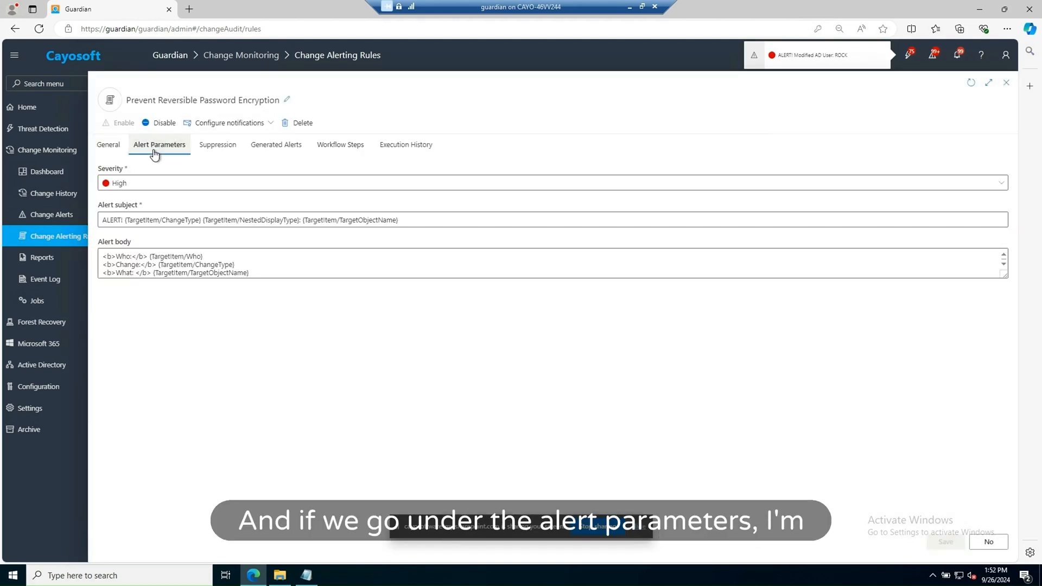
Review the rule's general details, including the effective filters for raising alerts and rollback, and close the rule.
{"action": "left_click", "coordinate": [117, 151]}
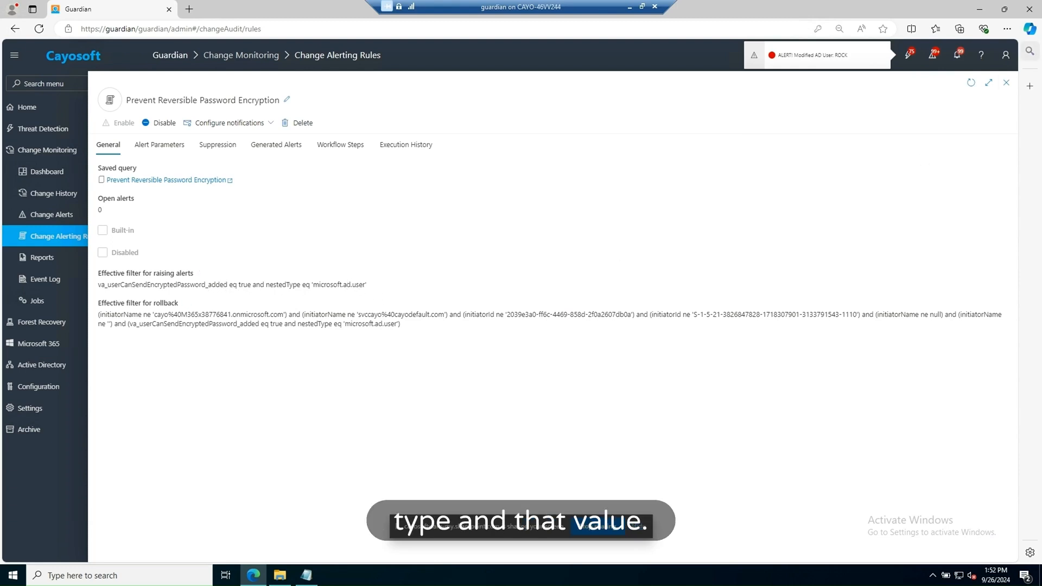
{"action": "left_click", "coordinate": [1007, 85]}
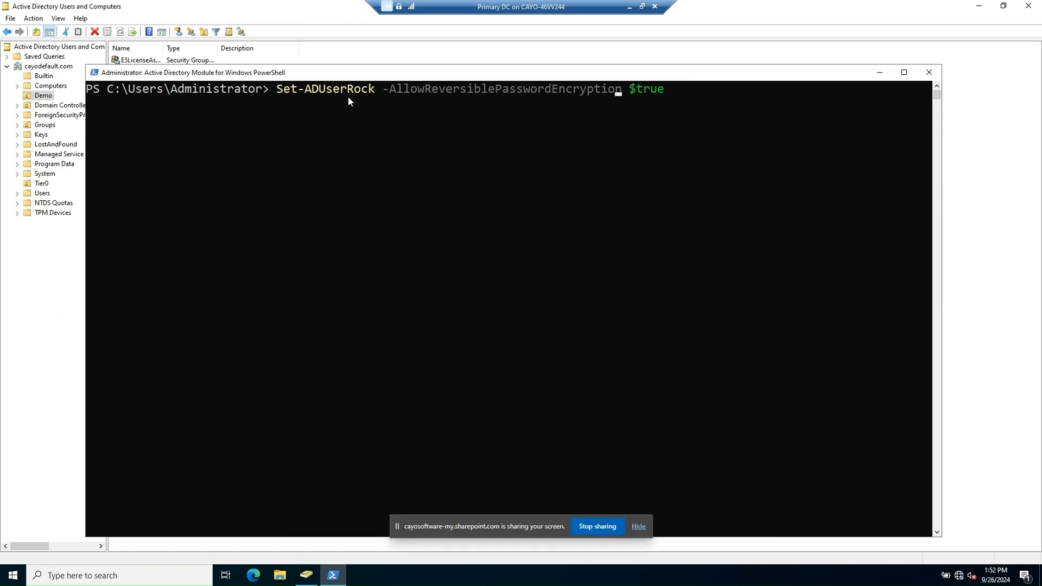
In PowerShell on the primary DC, insert the missing space before Rock and run "Set-ADUser Rock -AllowReversiblePasswordEncryption $true".
{"action": "key", "text": "Left"}
{"action": "key", "text": "Left"}
{"action": "key", "text": "Left"}
{"action": "key", "text": "Left"}
{"action": "key", "text": "Left"}
{"action": "key", "text": "Left"}
{"action": "key", "text": "Left"}
{"action": "key", "text": "Left"}
{"action": "key", "text": "Left"}
{"action": "key", "text": "Left"}
{"action": "key", "text": "Left"}
{"action": "key", "text": "Left"}
{"action": "key", "text": "Left"}
{"action": "key", "text": "Left"}
{"action": "key", "text": "Left"}
{"action": "key", "text": "Left"}
{"action": "key", "text": "Left"}
{"action": "key", "text": "Left"}
{"action": "key", "text": "Left"}
{"action": "key", "text": "Left"}
{"action": "key", "text": "Left"}
{"action": "key", "text": "Left"}
{"action": "key", "text": "Left"}
{"action": "key", "text": "Left"}
{"action": "key", "text": "Left"}
{"action": "key", "text": "Left"}
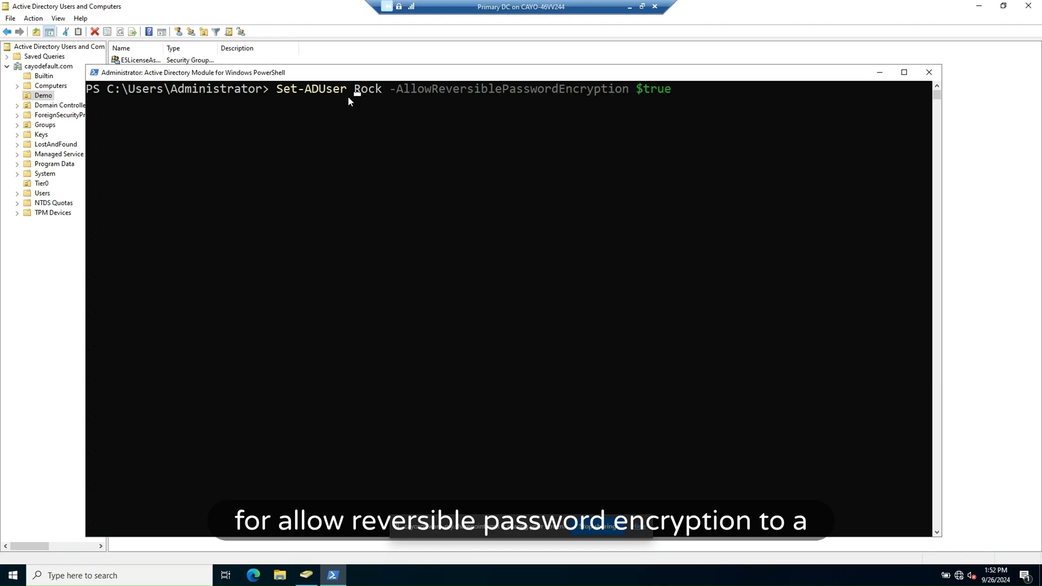
{"action": "key", "text": "Right"}
{"action": "key", "text": "Right"}
{"action": "key", "text": "Right"}
{"action": "key", "text": "Right"}
{"action": "key", "text": "Right"}
{"action": "key", "text": "Right"}
{"action": "key", "text": "Right"}
{"action": "key", "text": "Right"}
{"action": "key", "text": "Right"}
{"action": "key", "text": "Right"}
{"action": "key", "text": "Right"}
{"action": "key", "text": "Right"}
{"action": "key", "text": "Right"}
{"action": "key", "text": "Right"}
{"action": "key", "text": "Right"}
{"action": "key", "text": "Right"}
{"action": "key", "text": "Right"}
{"action": "key", "text": "Right"}
{"action": "key", "text": "Right"}
{"action": "key", "text": "Right"}
{"action": "key", "text": "Right"}
{"action": "key", "text": "Right"}
{"action": "key", "text": "Right"}
{"action": "key", "text": "Right"}
{"action": "key", "text": "Right"}
{"action": "key", "text": "Right"}
{"action": "key", "text": "Right"}
{"action": "key", "text": "Right"}
{"action": "key", "text": "Right"}
{"action": "key", "text": "Right"}
{"action": "key", "text": "Right"}
{"action": "key", "text": "Right"}
{"action": "key", "text": "Right"}
{"action": "key", "text": "Right"}
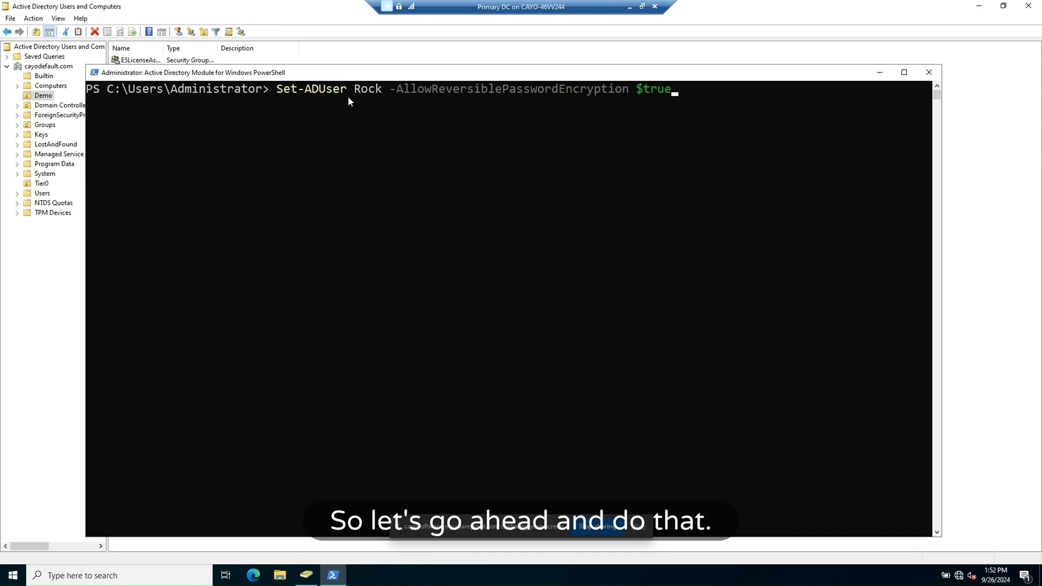
{"action": "key", "text": "Return"}
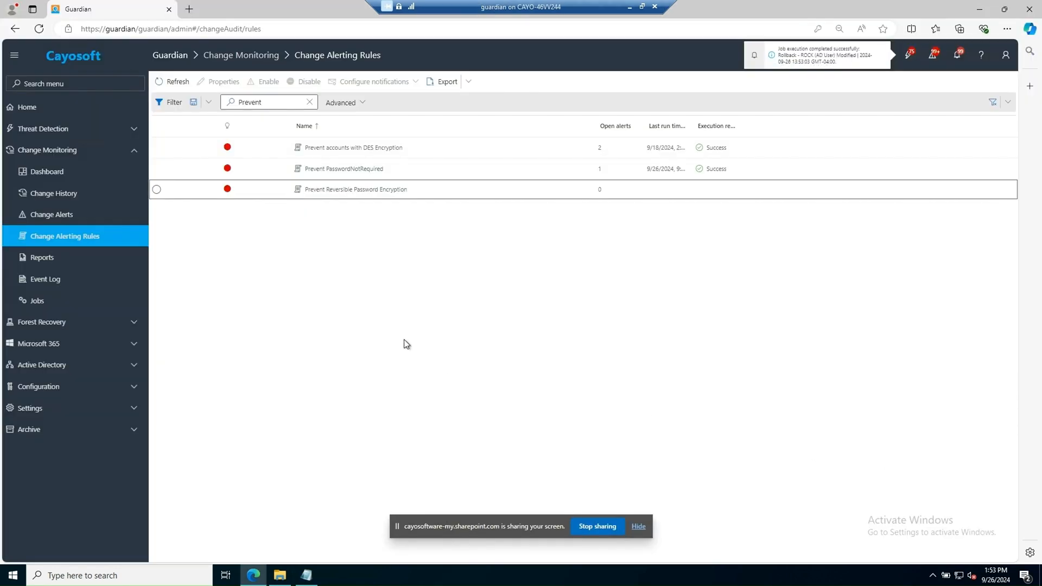
In Guardian's Change History, apply the saved query "All changes" and refresh the list.
{"action": "left_click", "coordinate": [70, 194]}
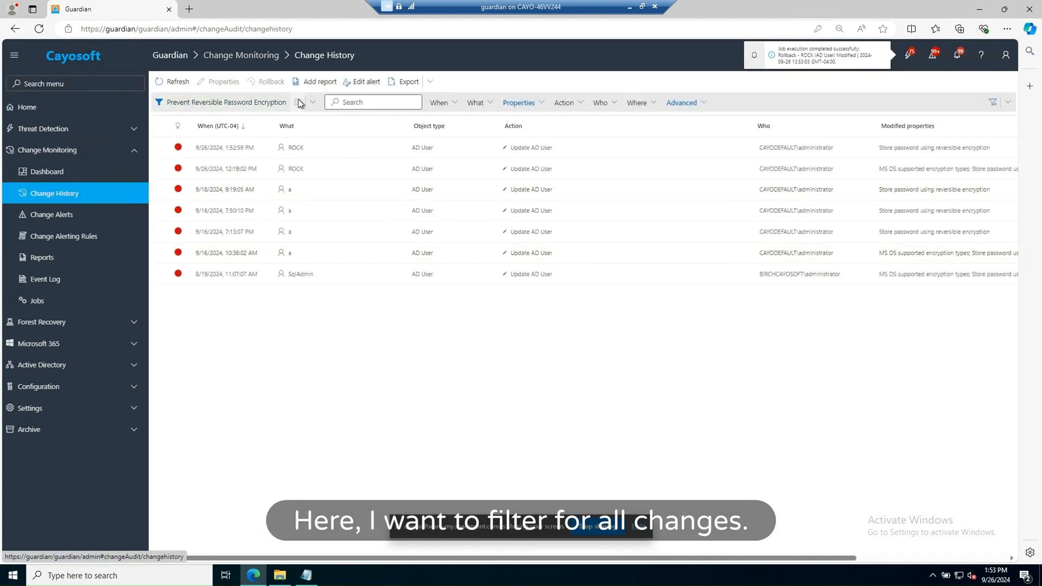
{"action": "left_click", "coordinate": [263, 103]}
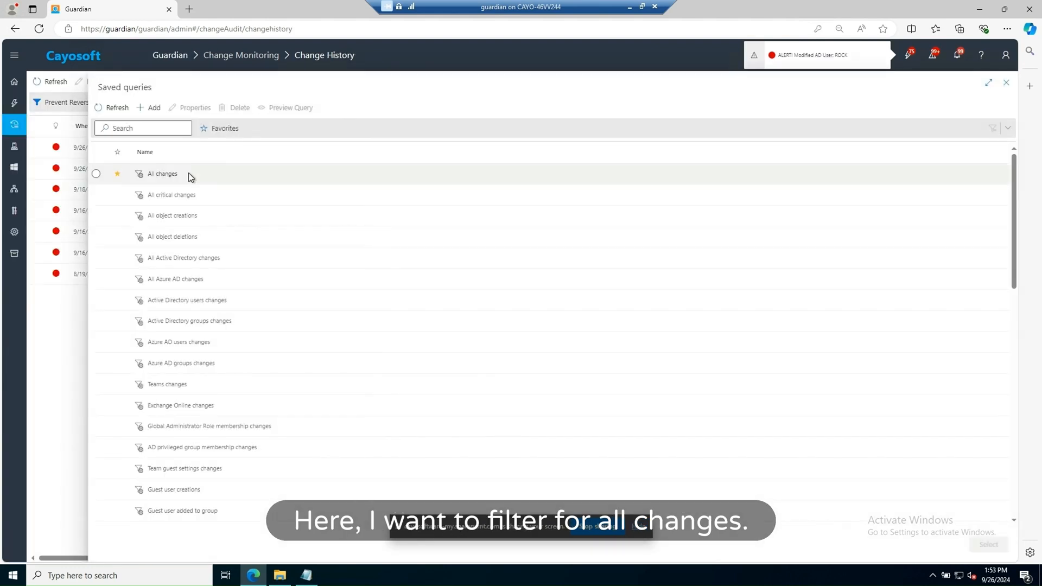
{"action": "left_click", "coordinate": [97, 176]}
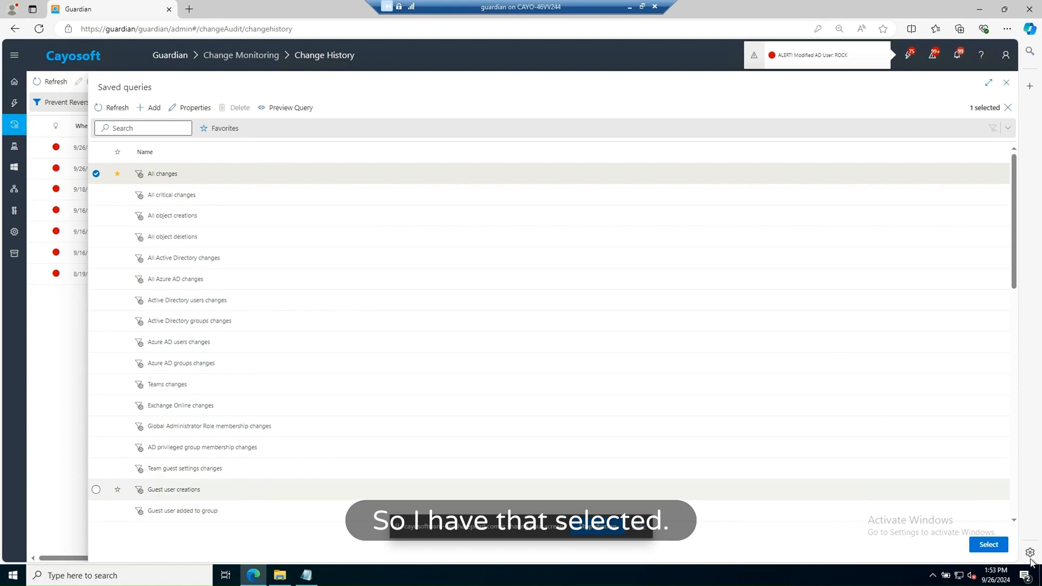
{"action": "left_click", "coordinate": [982, 544]}
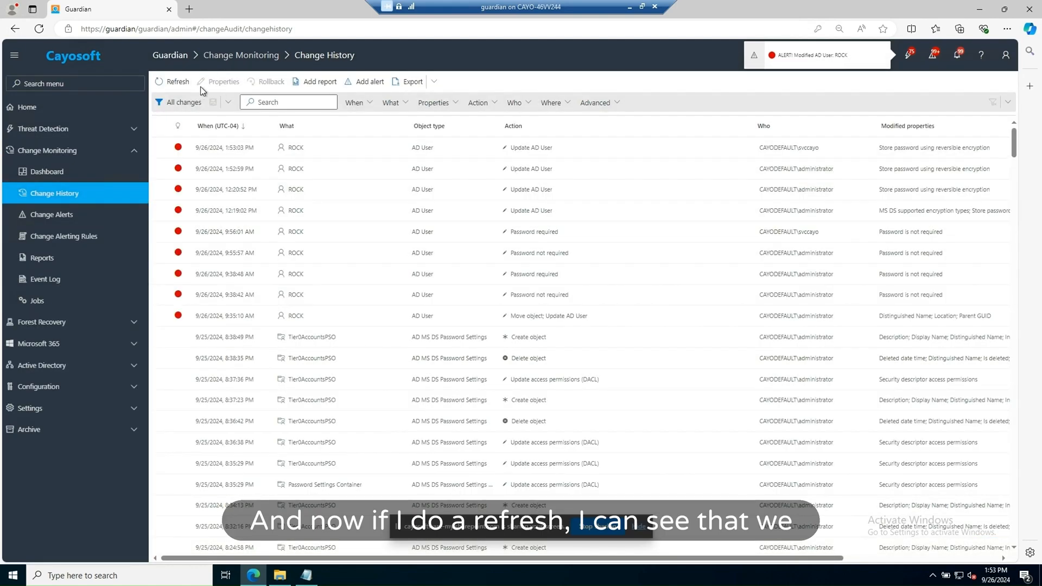
{"action": "left_click", "coordinate": [168, 82]}
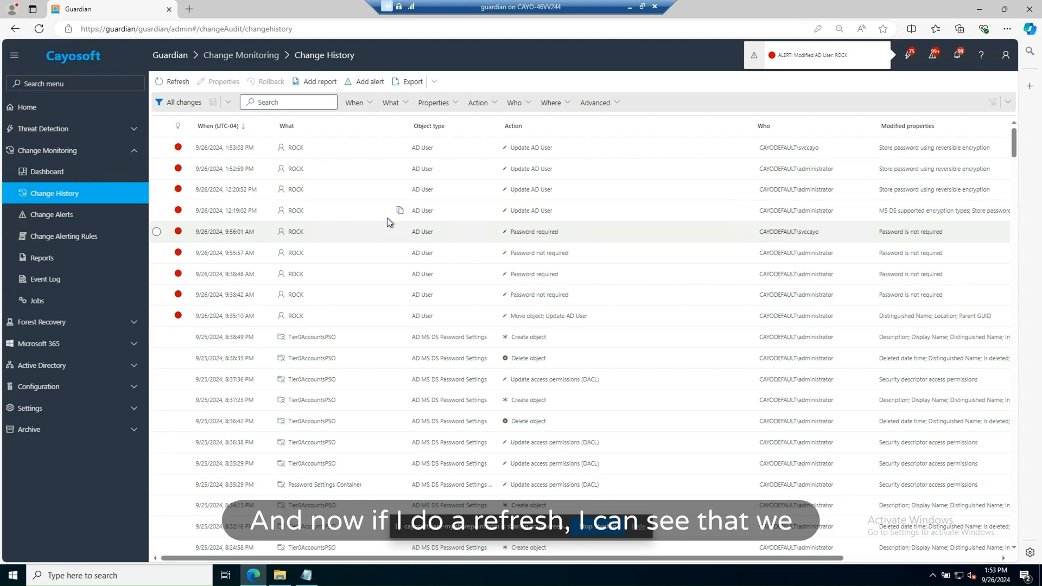
Examine the modified properties of the ROCK changes from 1:52:59 PM and 1:53:03 PM, closing each record.
{"action": "double_click", "coordinate": [550, 169]}
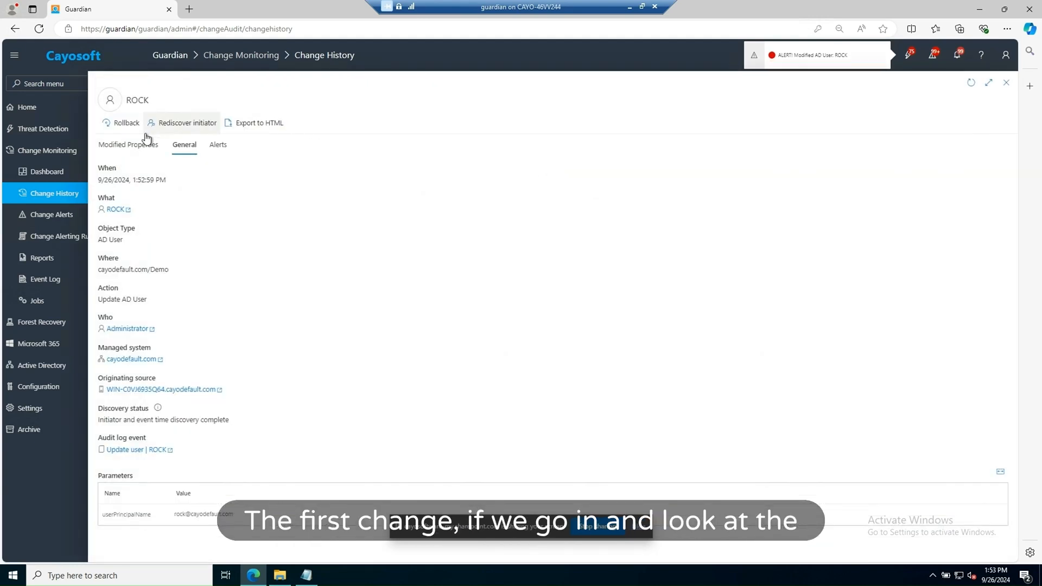
{"action": "left_click", "coordinate": [127, 145]}
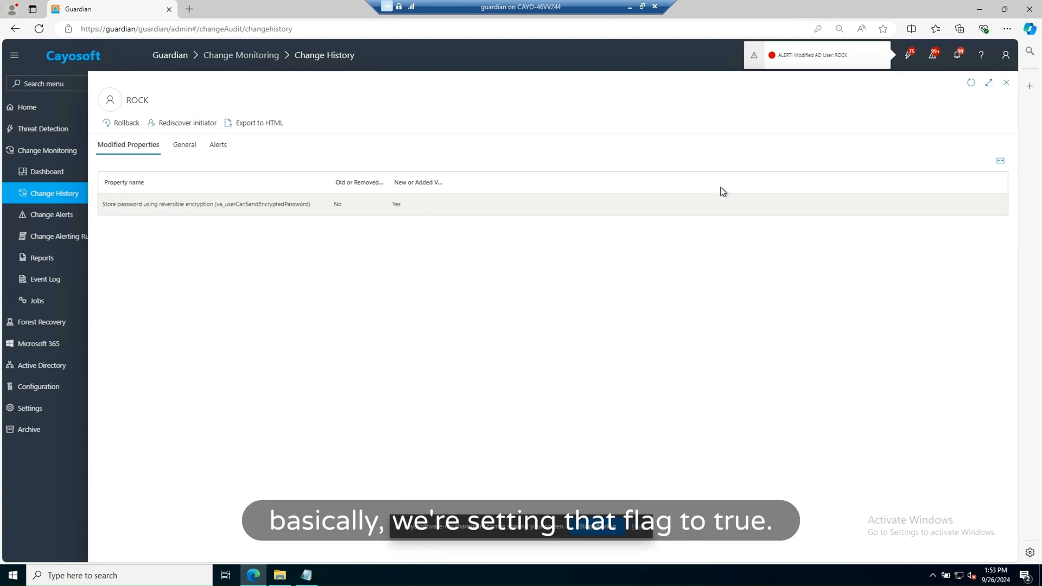
{"action": "left_click", "coordinate": [1007, 83]}
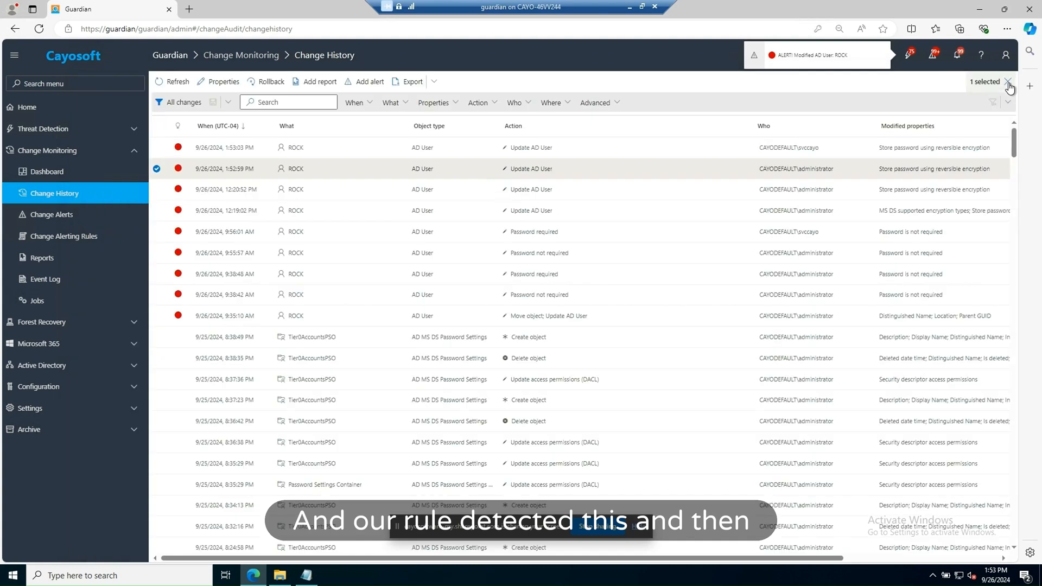
{"action": "double_click", "coordinate": [550, 147]}
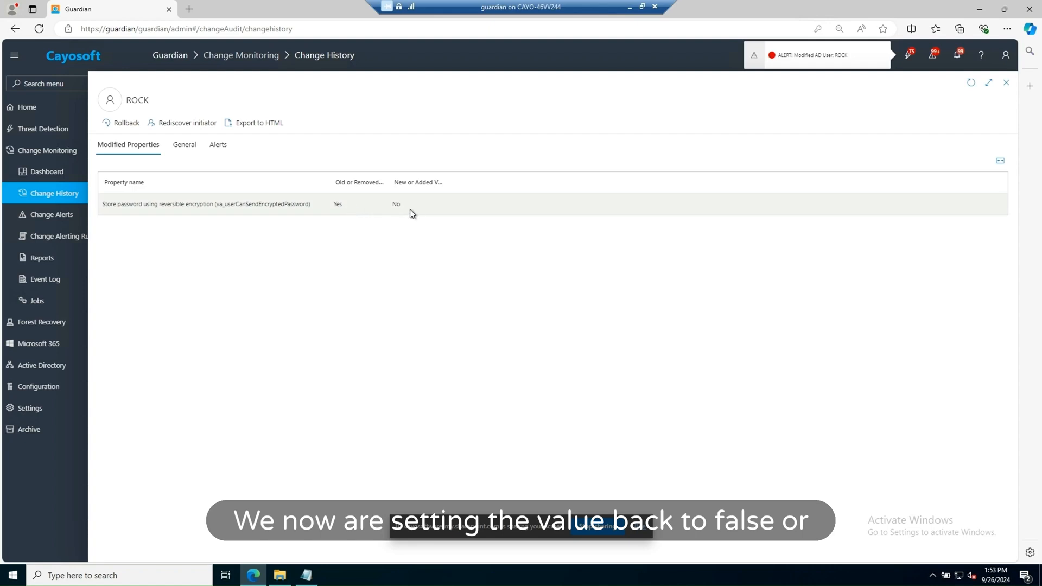
{"action": "left_click", "coordinate": [1007, 84]}
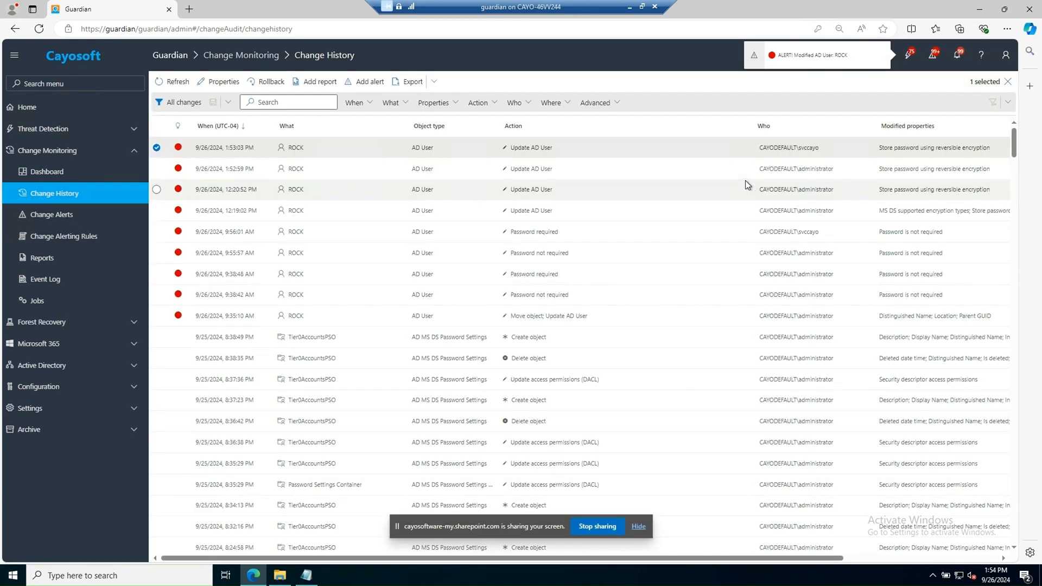